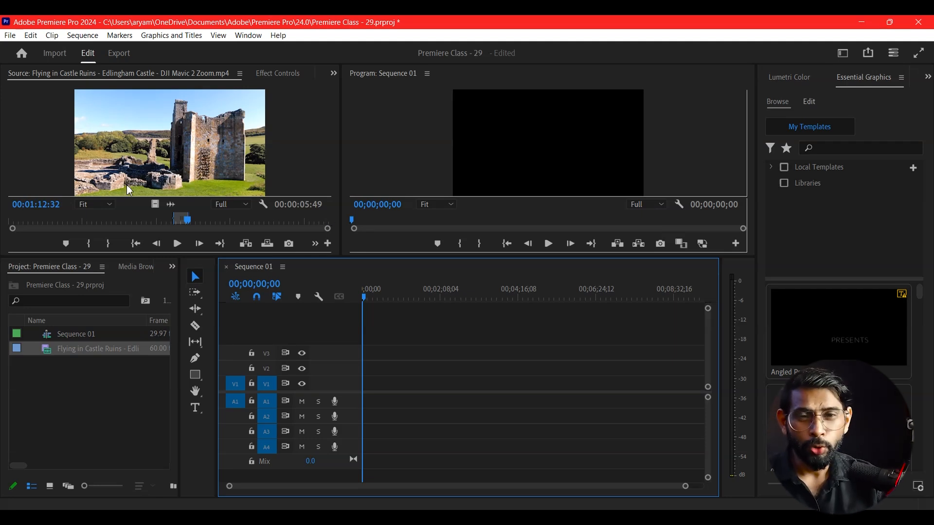
Step: Enlarge the source and program monitors vertically and play the castle clip from its in point to preview the marked section
{"action": "left_click_drag", "start_coordinate": [222, 155], "coordinate": [306, 274]}
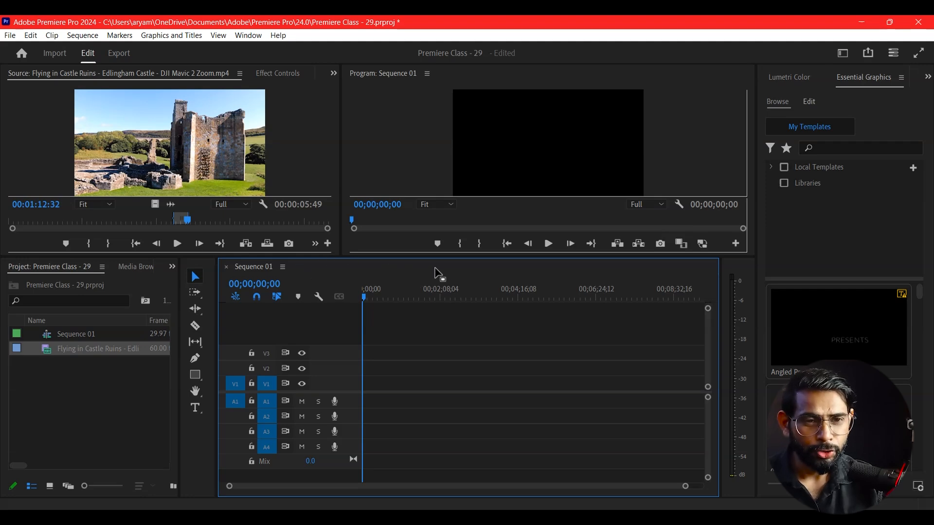
{"action": "left_click_drag", "start_coordinate": [440, 257], "coordinate": [442, 370]}
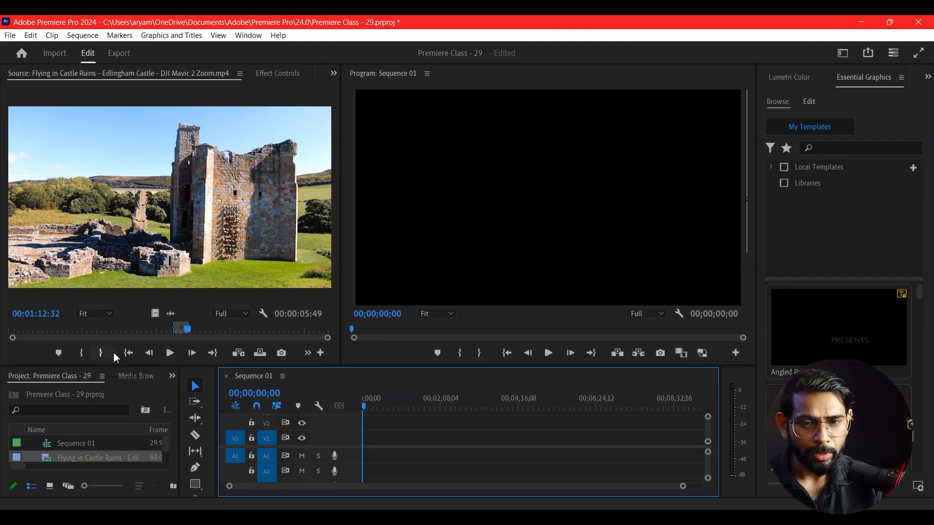
{"action": "left_click", "coordinate": [128, 352]}
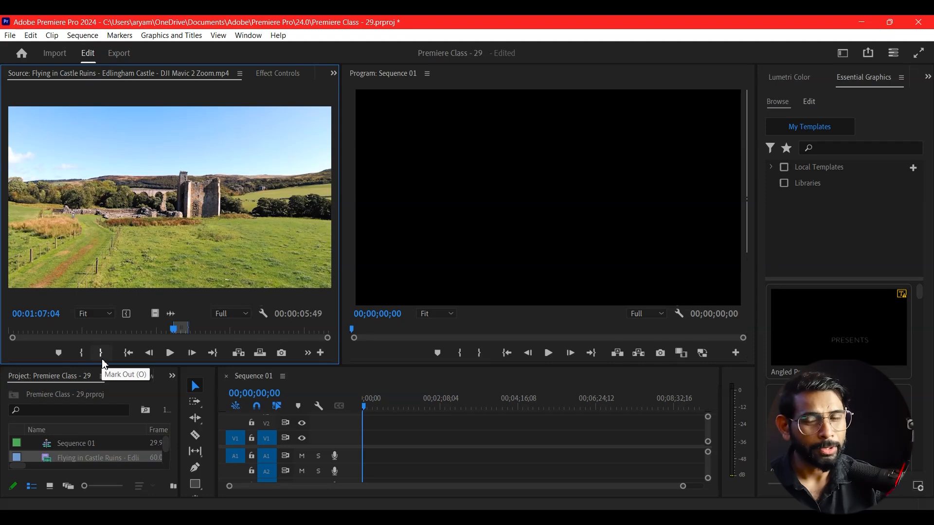
{"action": "left_click", "coordinate": [170, 353]}
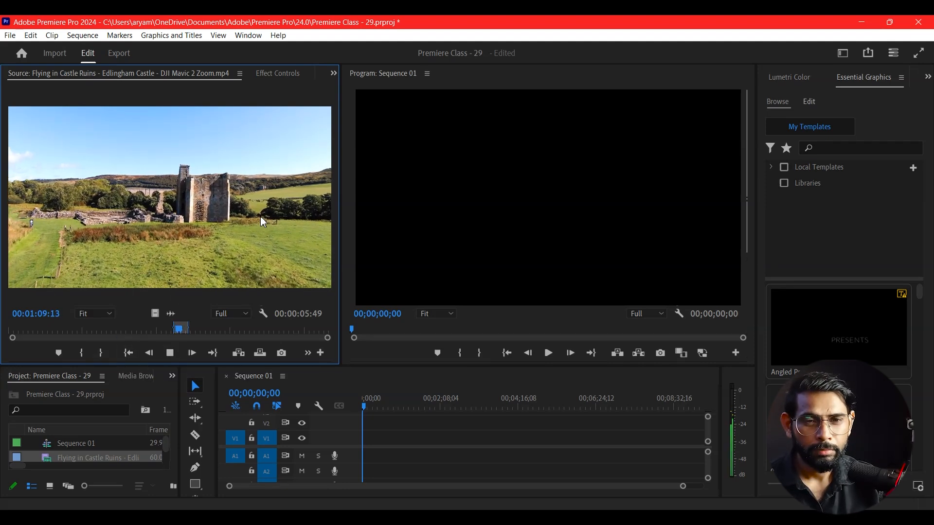
{"action": "left_click", "coordinate": [169, 353]}
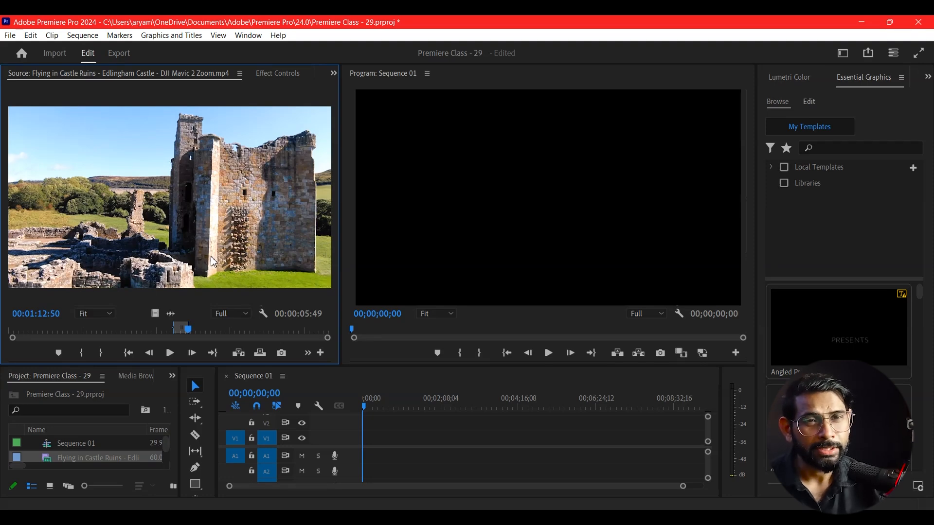
Step: Place the marked castle section at the sequence start, change the sequence settings to match the clip, and mute audio track A1
{"action": "left_click_drag", "start_coordinate": [171, 240], "coordinate": [362, 461]}
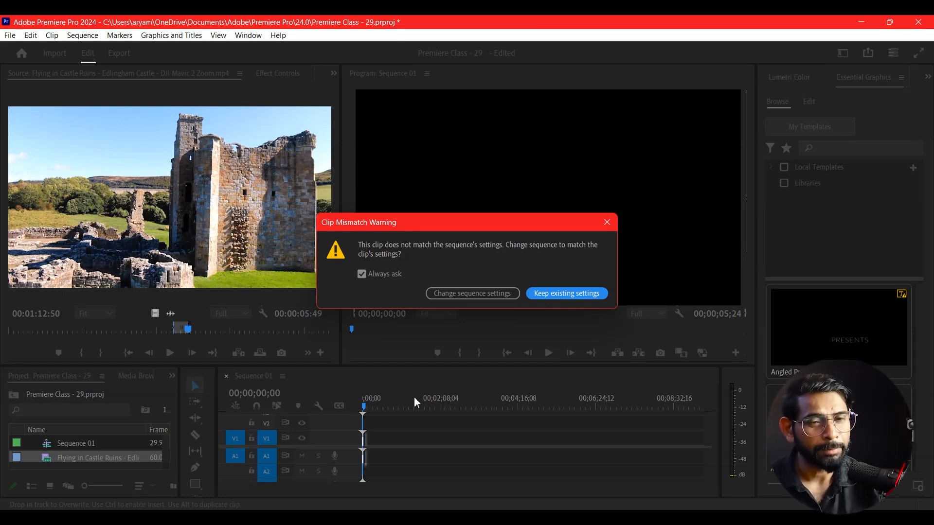
{"action": "left_click", "coordinate": [510, 293]}
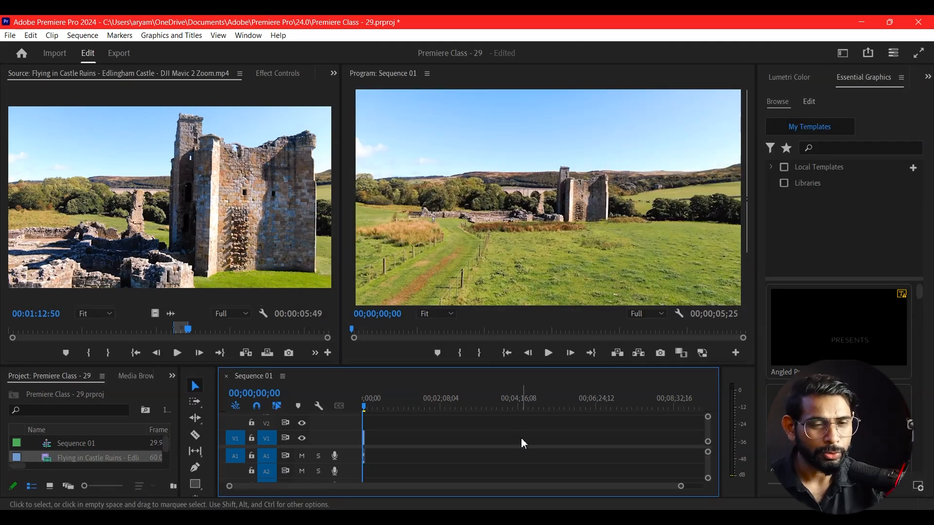
{"action": "key", "text": "backslash"}
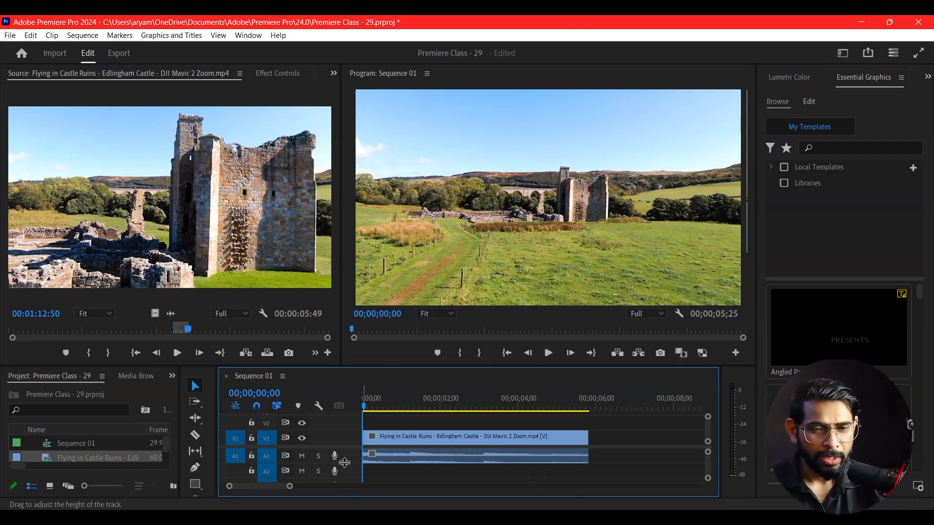
{"action": "left_click", "coordinate": [302, 456]}
{"action": "left_click_drag", "start_coordinate": [369, 409], "coordinate": [339, 414]}
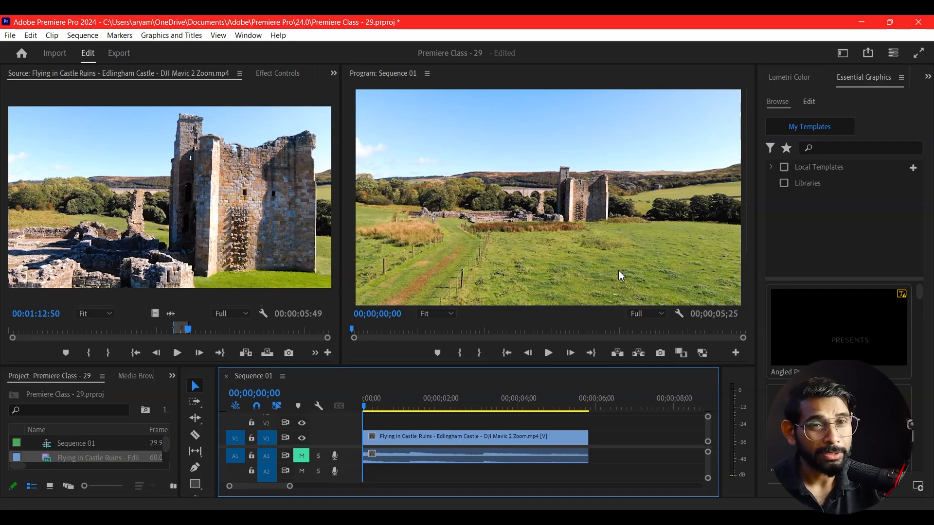
Step: Export the clip's last frame at 00;00;05;24 as a BMP still and import it into the project
{"action": "left_click_drag", "start_coordinate": [358, 410], "coordinate": [586, 434]}
{"action": "key", "text": "Down"}
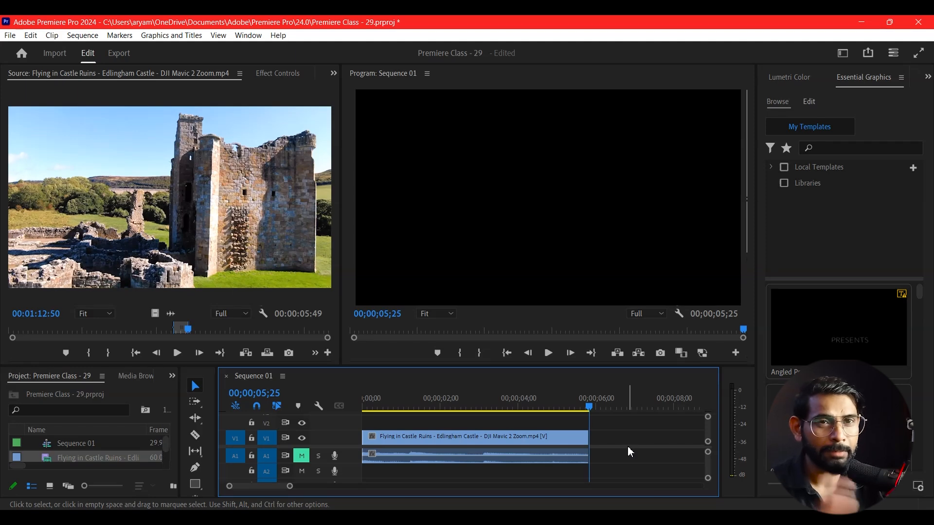
{"action": "key", "text": "Left"}
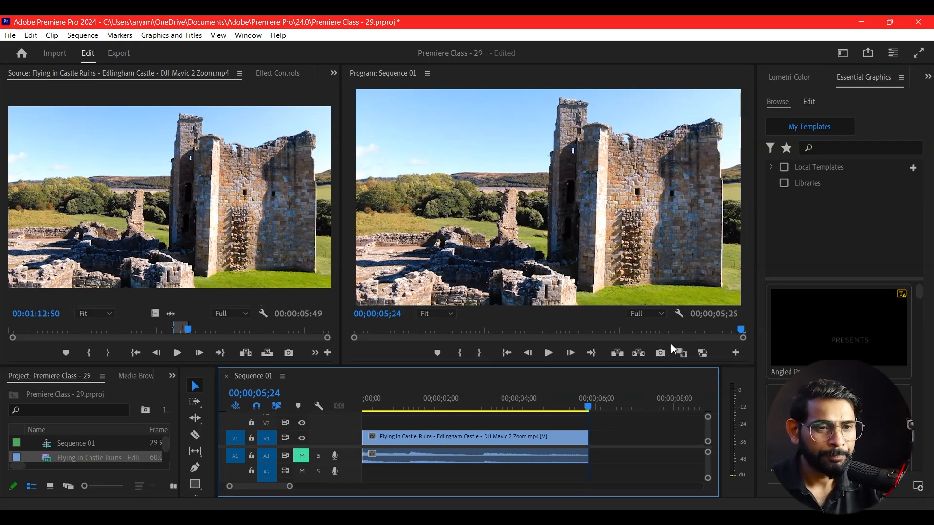
{"action": "left_click", "coordinate": [660, 353]}
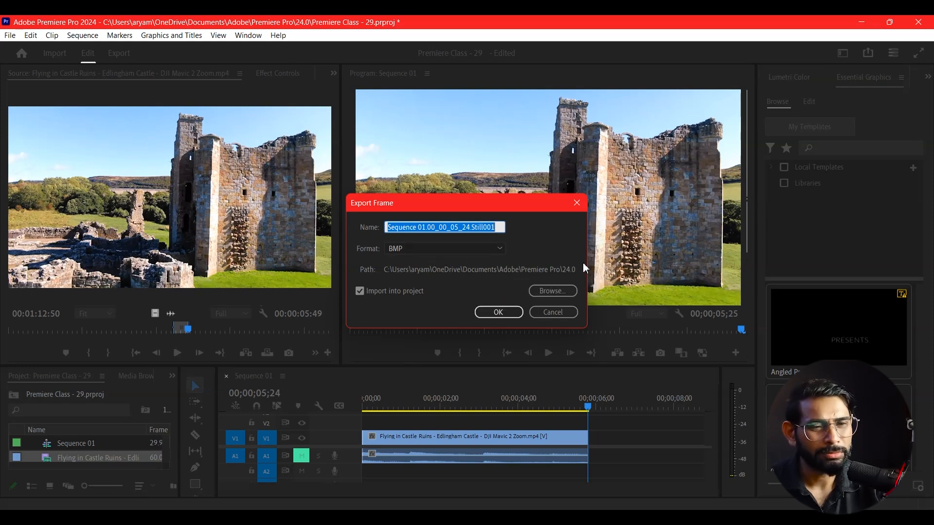
{"action": "left_click", "coordinate": [497, 311]}
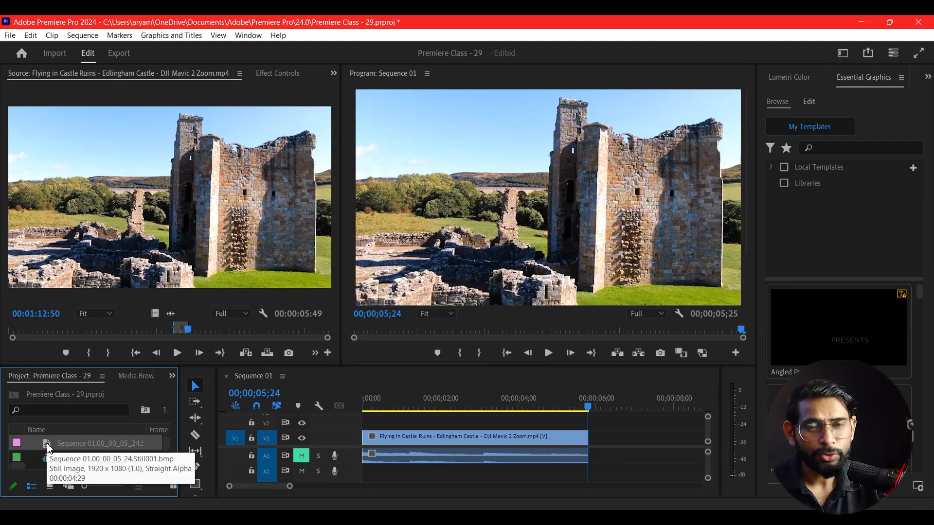
Step: Place the exported still on V2 at the sequence start and trim it to about three frames
{"action": "left_click_drag", "start_coordinate": [49, 448], "coordinate": [342, 423]}
{"action": "left_click_drag", "start_coordinate": [554, 421], "coordinate": [370, 421]}
{"action": "key", "text": "Home"}
{"action": "key", "text": "="}
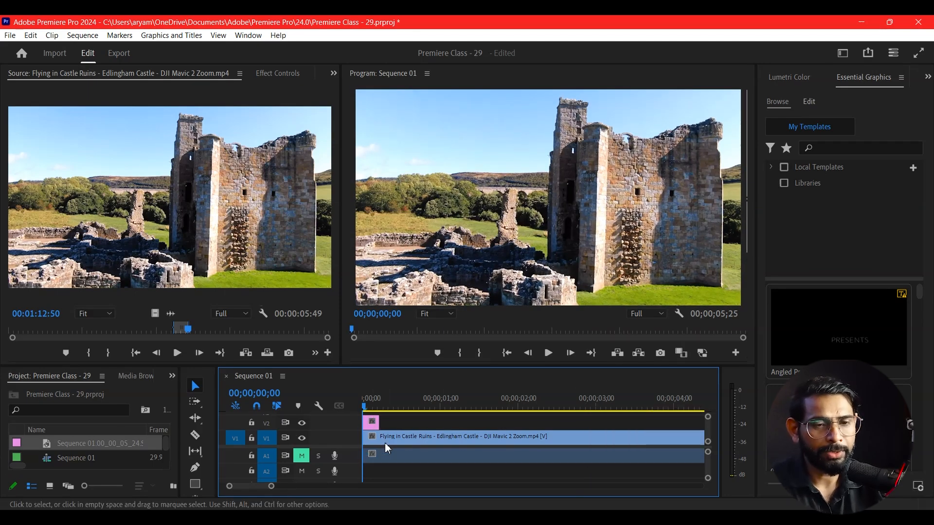
{"action": "left_click_drag", "start_coordinate": [401, 420], "coordinate": [376, 422]}
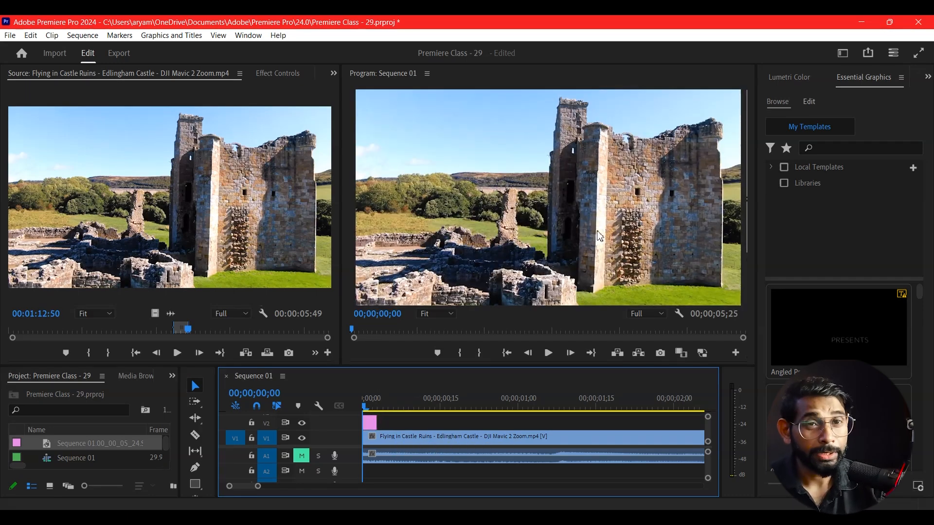
{"action": "left_click_drag", "start_coordinate": [380, 404], "coordinate": [354, 422]}
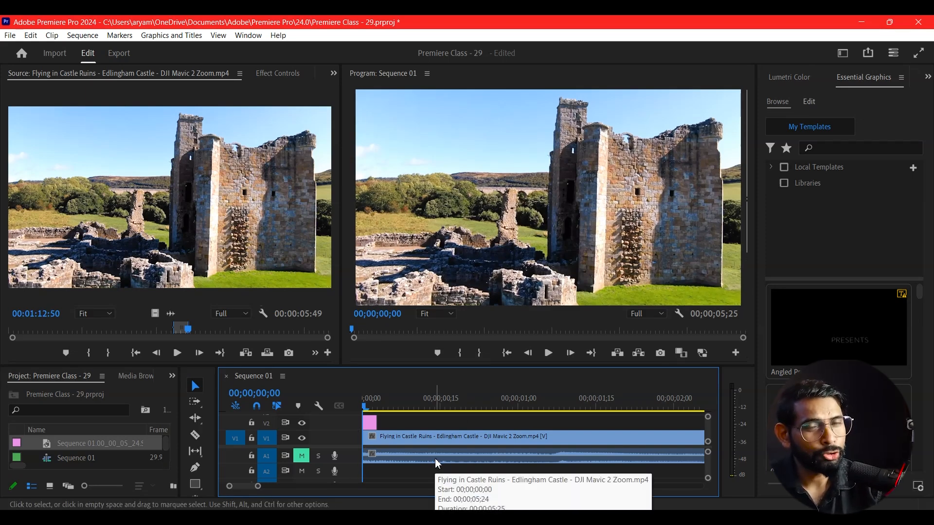
Step: Enable Position and Scale keyframing for the castle clip on V1 at 00;00;00;00
{"action": "left_click", "coordinate": [410, 438]}
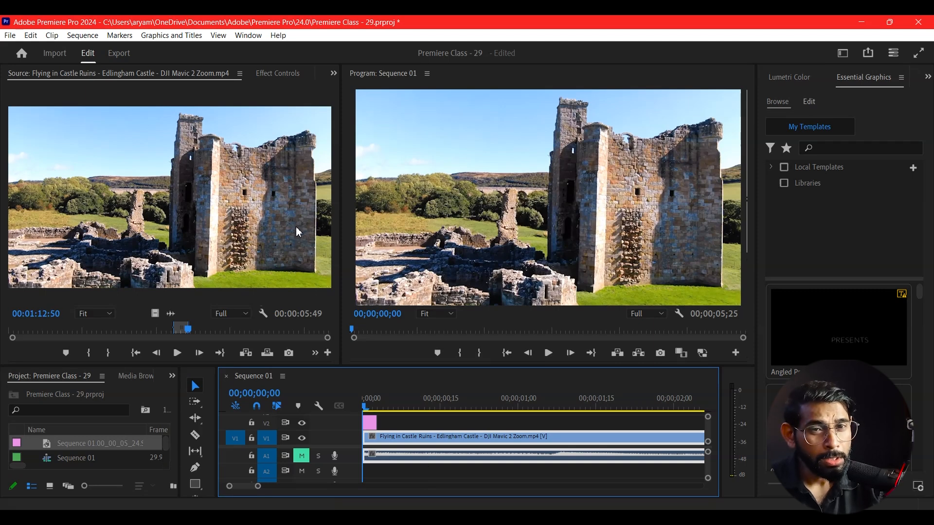
{"action": "left_click", "coordinate": [270, 73]}
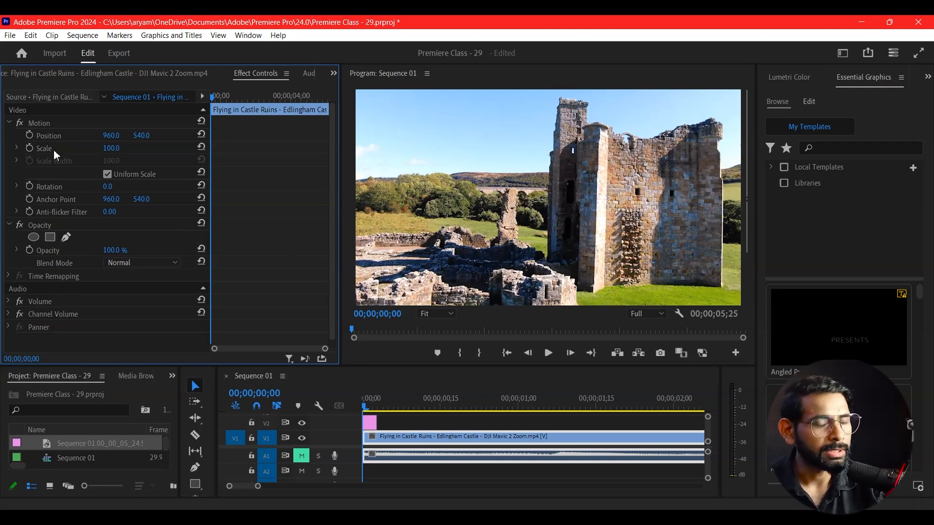
{"action": "left_click", "coordinate": [29, 135]}
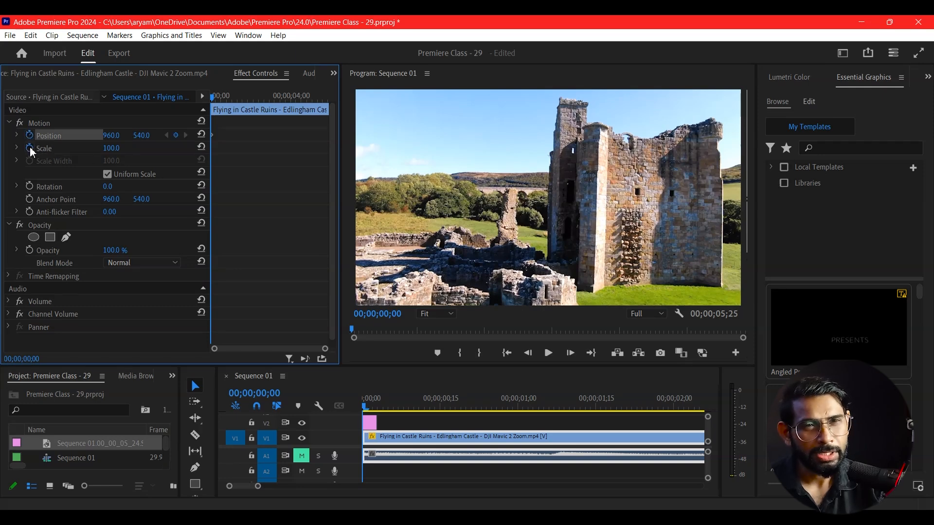
{"action": "left_click", "coordinate": [31, 146]}
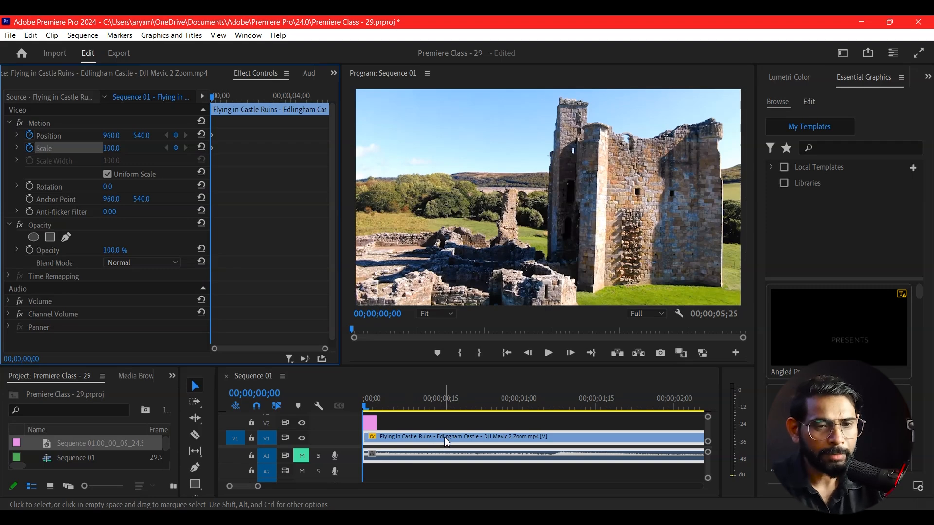
Step: Add Position and Scale keyframes to the castle clip at its last frame, 00;00;05;24
{"action": "left_click", "coordinate": [530, 474]}
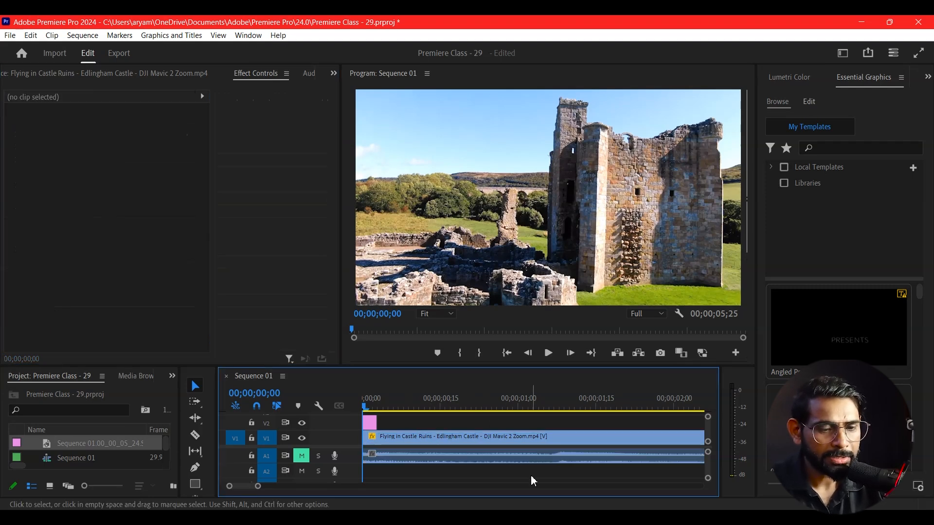
{"action": "key", "text": "backslash"}
{"action": "left_click_drag", "start_coordinate": [529, 406], "coordinate": [584, 406]}
{"action": "key", "text": "space"}
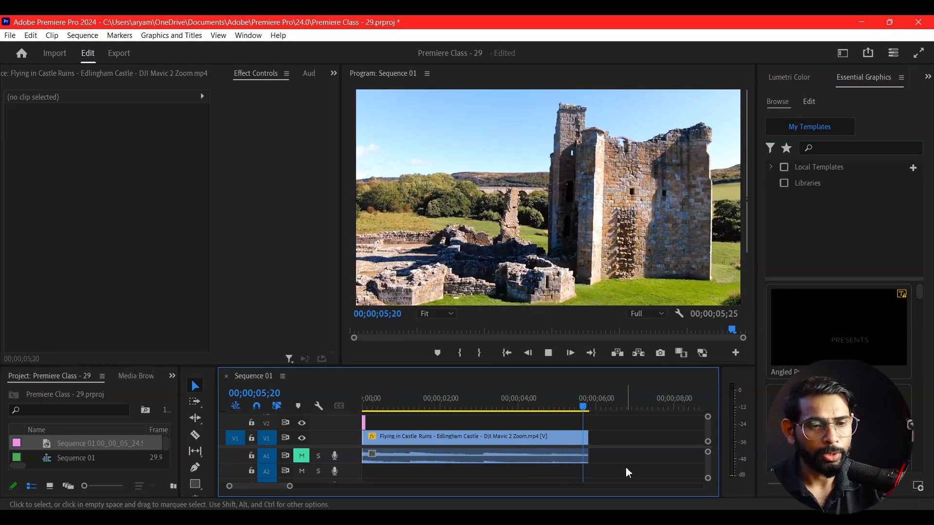
{"action": "key", "text": "Left"}
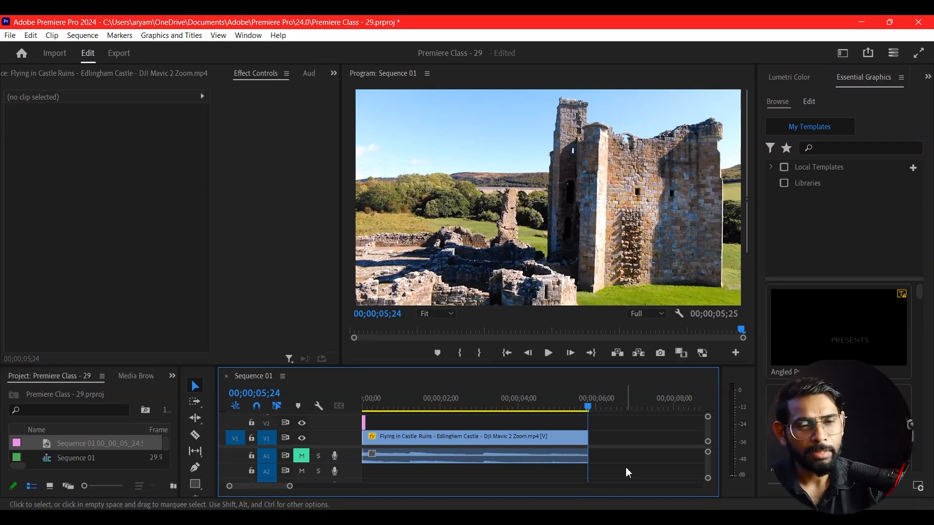
{"action": "left_click", "coordinate": [491, 445]}
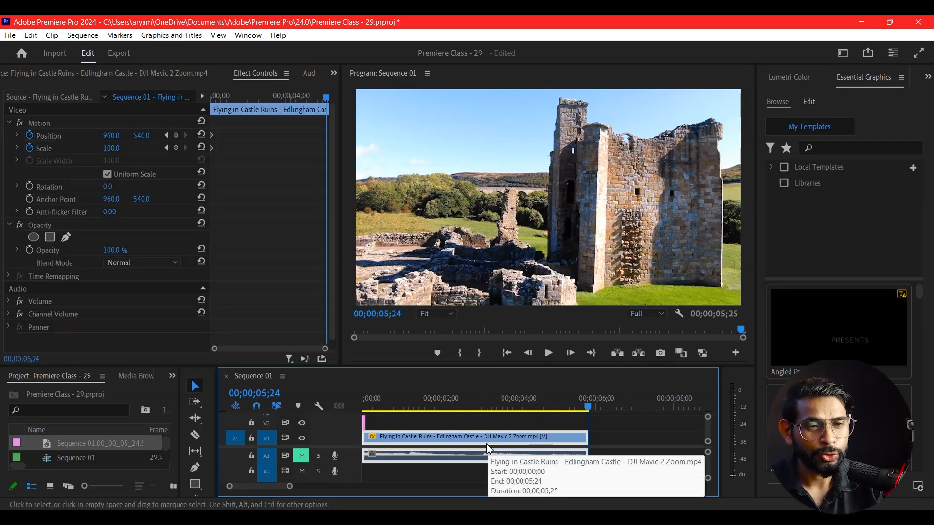
{"action": "left_click", "coordinate": [175, 136]}
{"action": "left_click", "coordinate": [176, 148]}
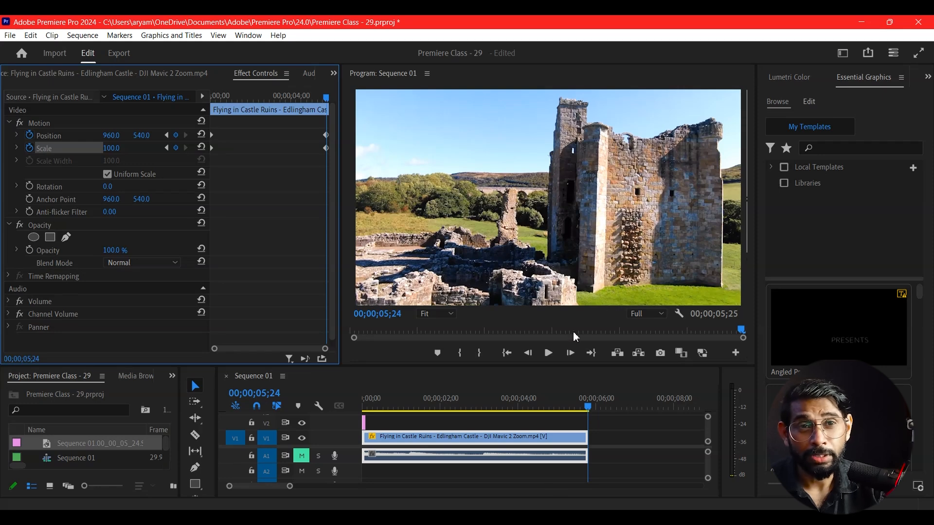
Step: Lower the opacity of the still on V2 to 46% with the playhead at the sequence start
{"action": "left_click_drag", "start_coordinate": [589, 406], "coordinate": [311, 398]}
{"action": "left_click_drag", "start_coordinate": [365, 406], "coordinate": [340, 427]}
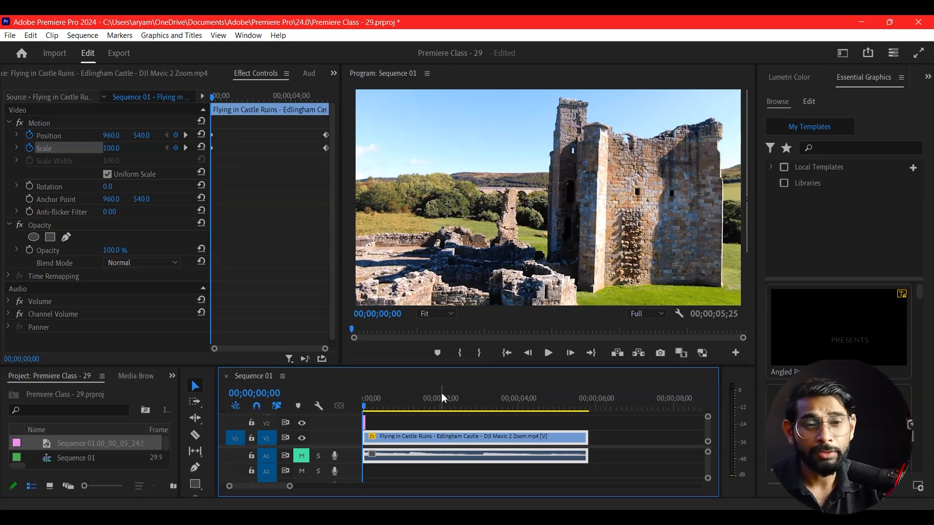
{"action": "key", "text": "equal"}
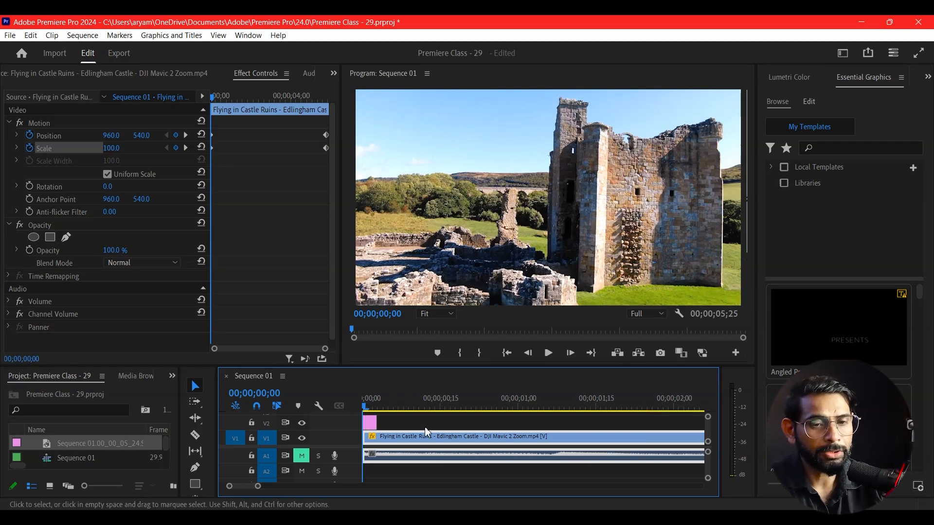
{"action": "key", "text": "equal"}
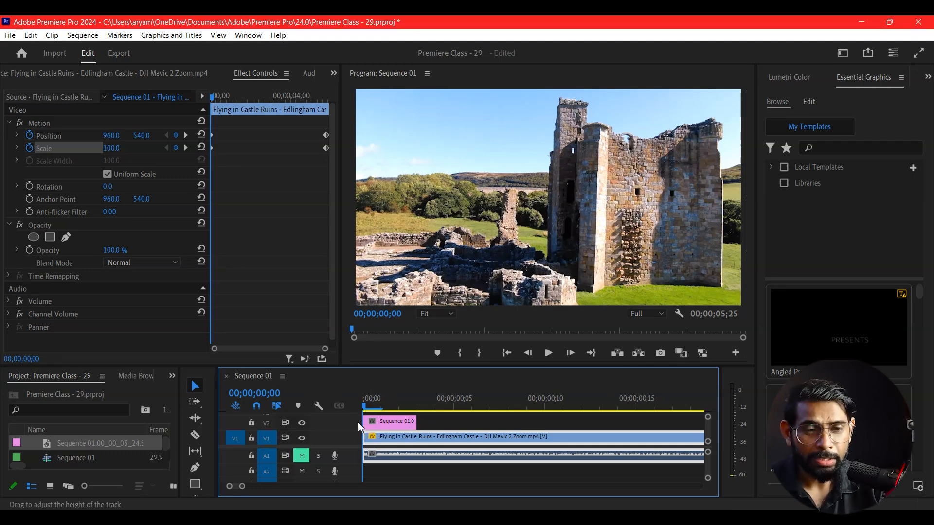
{"action": "left_click", "coordinate": [393, 421]}
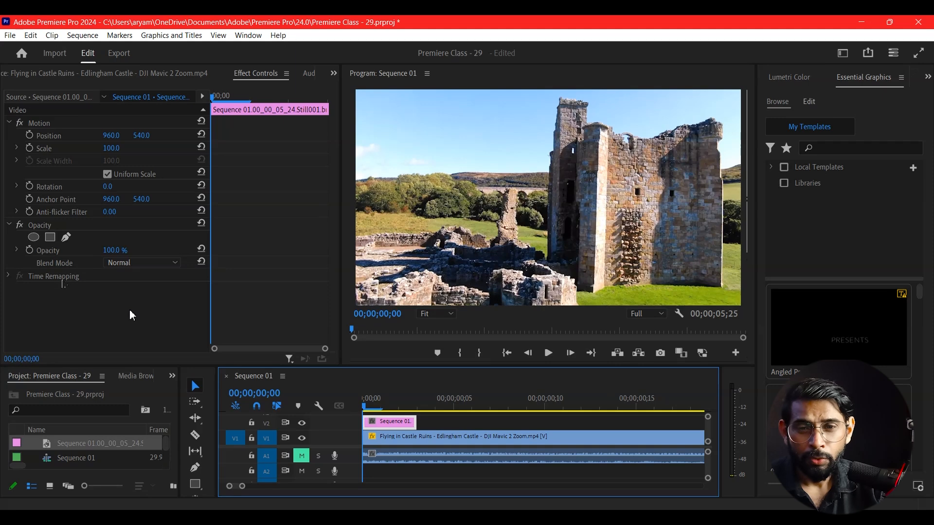
{"action": "left_click_drag", "start_coordinate": [111, 250], "coordinate": [85, 250]}
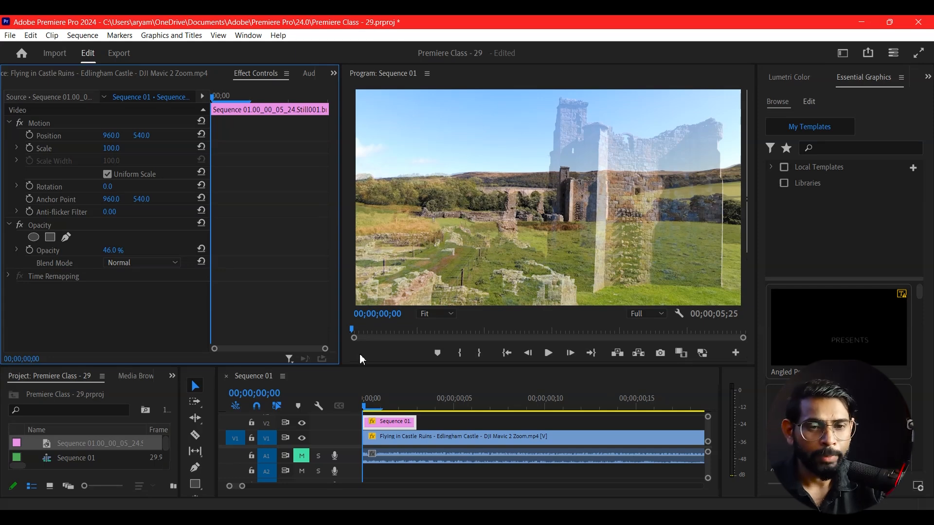
Step: Align the castle clip with the overlaid still at the first frame by setting Scale to 328 and horizontal Position to 842
{"action": "left_click", "coordinate": [385, 444]}
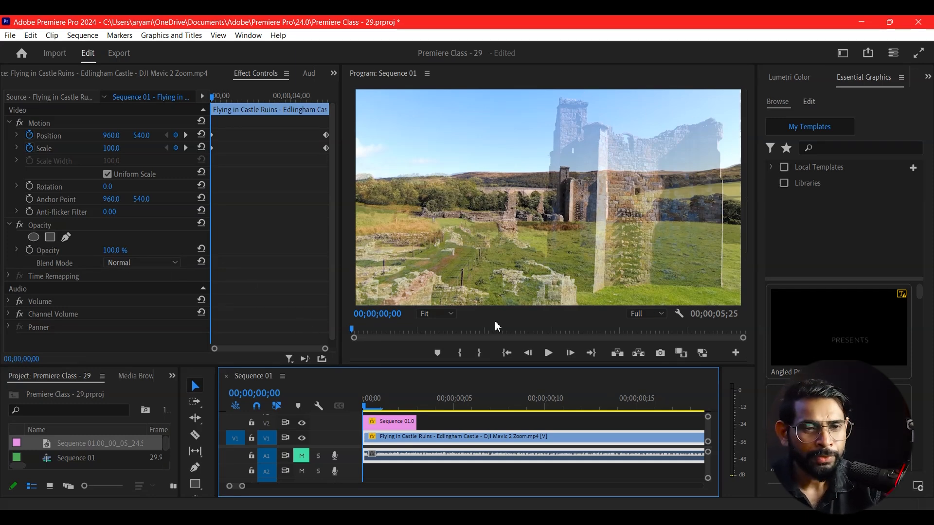
{"action": "left_click", "coordinate": [406, 421]}
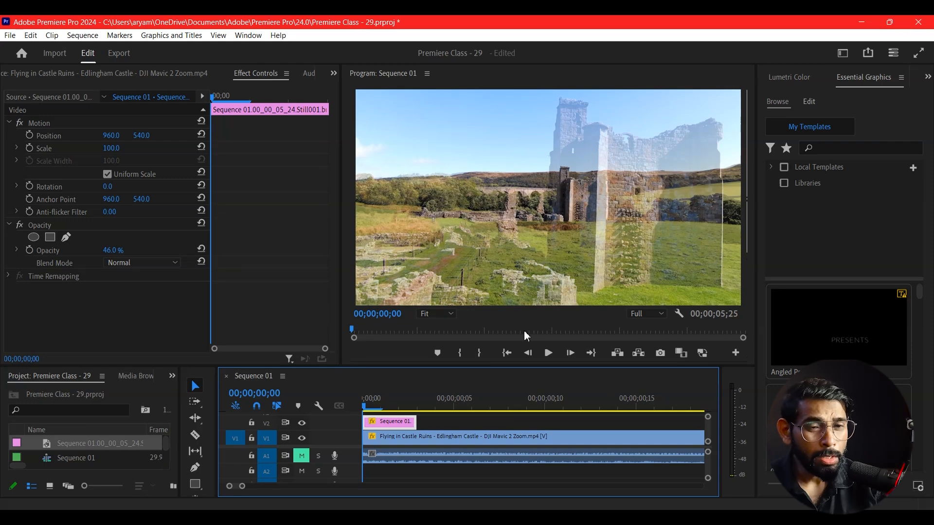
{"action": "left_click", "coordinate": [439, 439]}
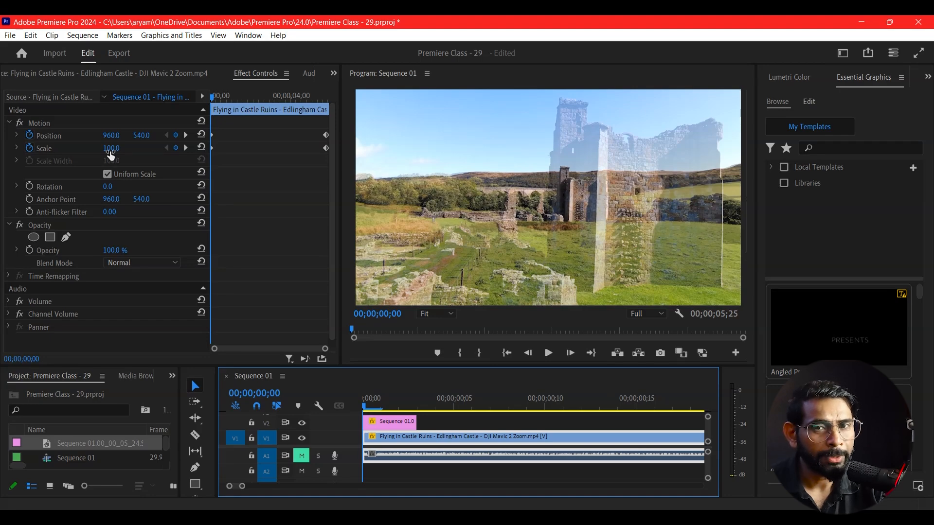
{"action": "left_click_drag", "start_coordinate": [112, 148], "coordinate": [206, 148]}
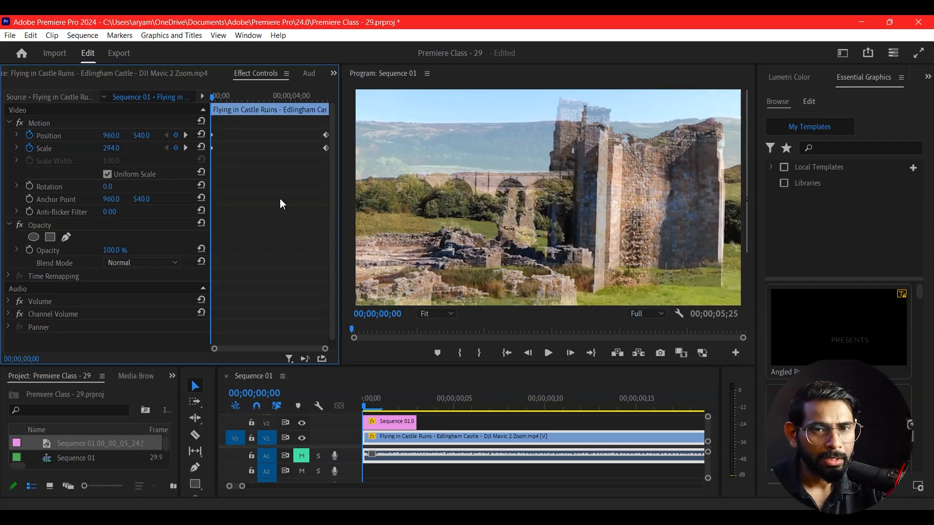
{"action": "mouse_move", "coordinate": [111, 148]}
{"action": "left_mouse_down"}
{"action": "mouse_move", "coordinate": [122, 148]}
{"action": "mouse_move", "coordinate": [103, 136]}
{"action": "mouse_move", "coordinate": [68, 136]}
{"action": "mouse_move", "coordinate": [115, 148]}
{"action": "left_mouse_up"}
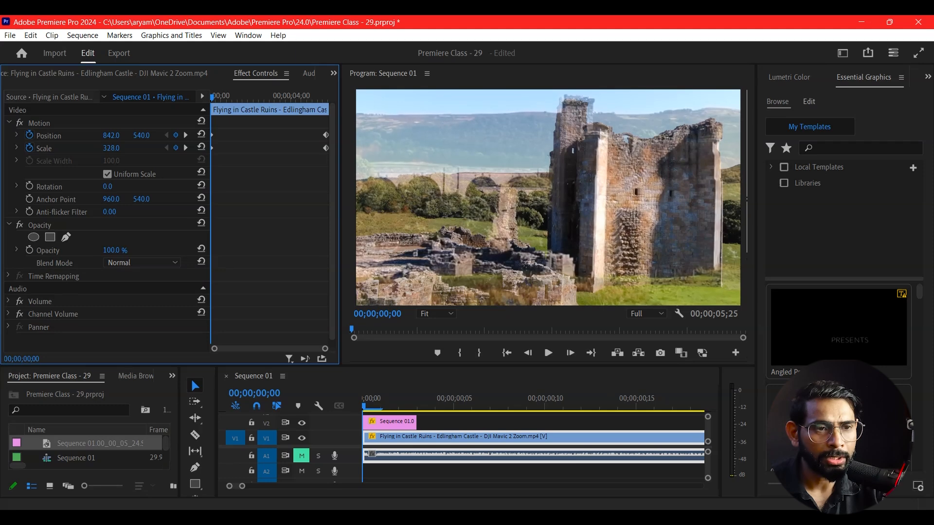
Step: Refine the castle clip's match to the overlaid still at the first frame with Scale 343 and Position 822, 521
{"action": "mouse_move", "coordinate": [112, 148]}
{"action": "left_mouse_down"}
{"action": "mouse_move", "coordinate": [104, 135]}
{"action": "mouse_move", "coordinate": [162, 138]}
{"action": "mouse_move", "coordinate": [121, 149]}
{"action": "left_mouse_up"}
{"action": "left_click_drag", "start_coordinate": [113, 137], "coordinate": [132, 138]}
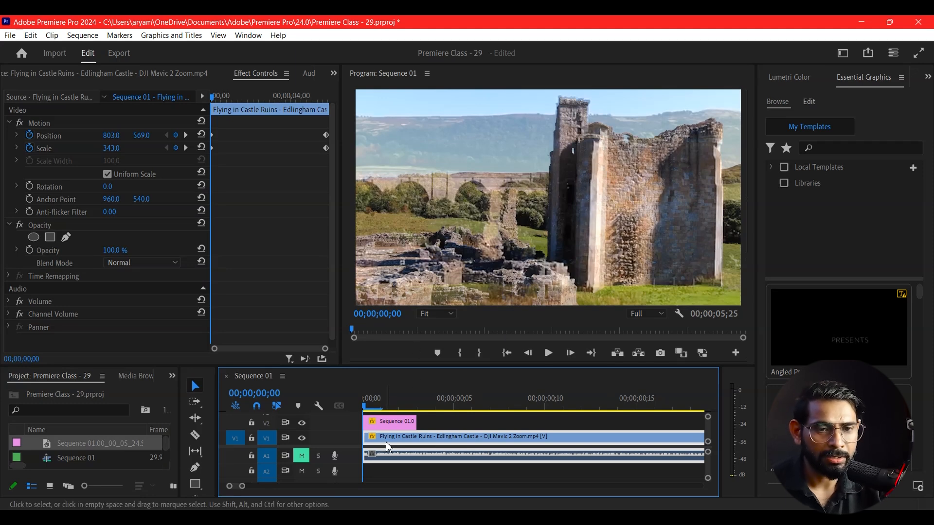
{"action": "left_click_drag", "start_coordinate": [141, 136], "coordinate": [120, 136]}
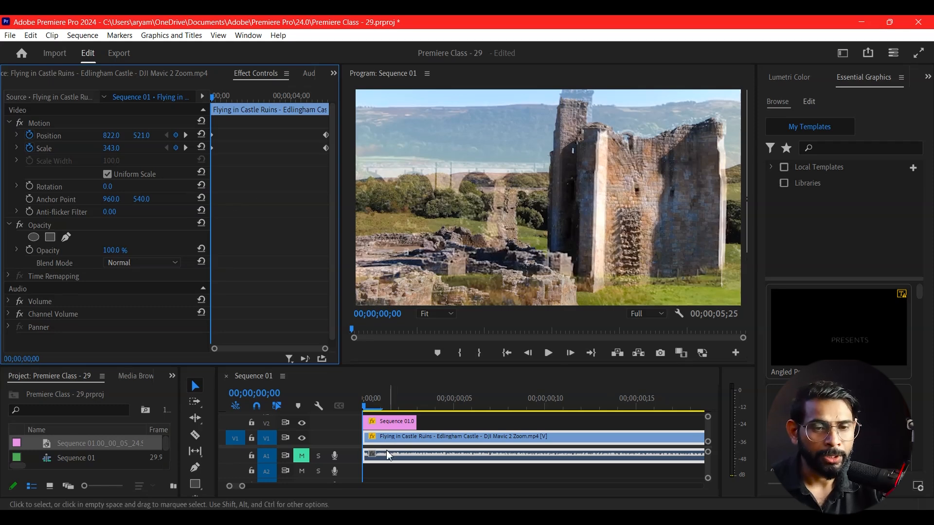
Step: Hide the V2 track containing the still overlay and unmute audio track A1
{"action": "left_click", "coordinate": [394, 424]}
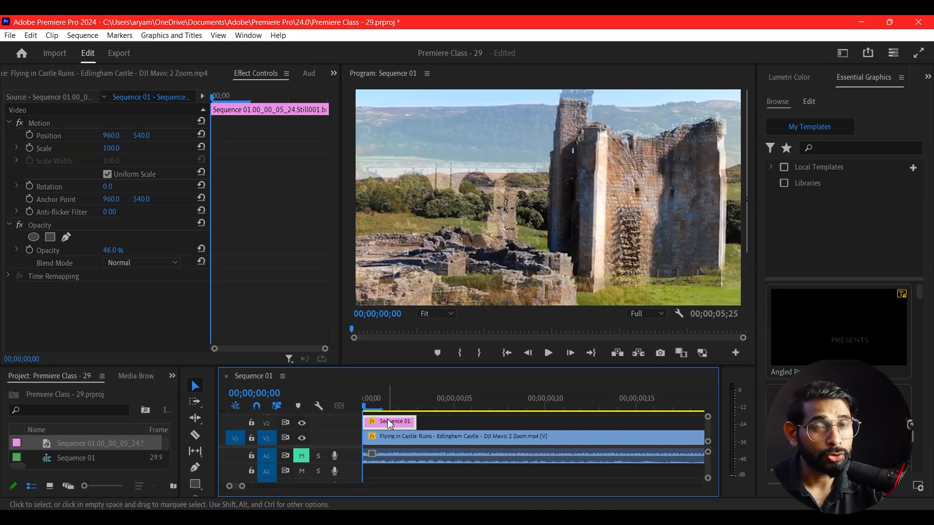
{"action": "left_click", "coordinate": [302, 423]}
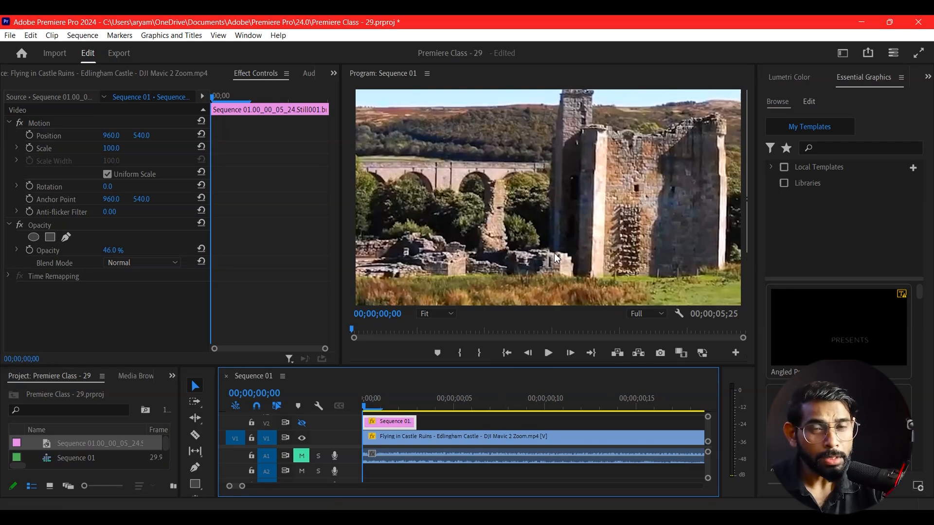
{"action": "left_click", "coordinate": [309, 455]}
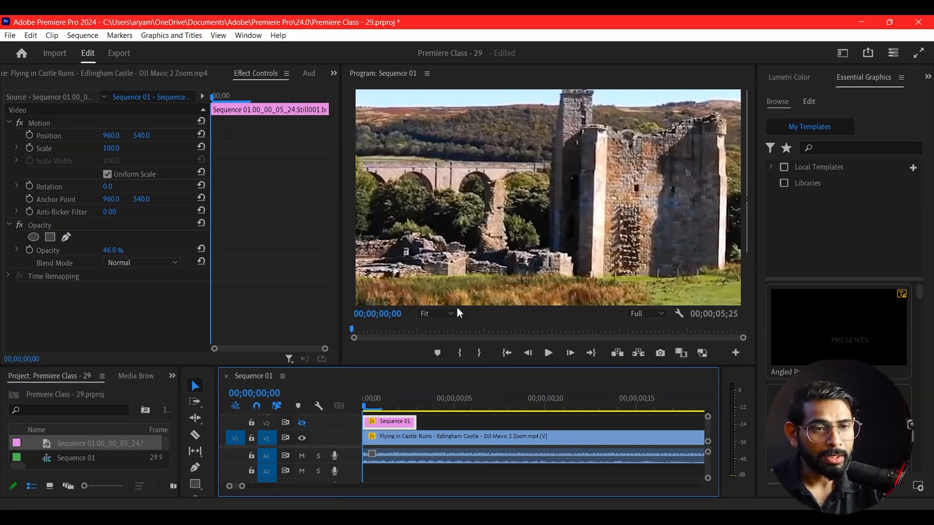
Step: Review the castle clip's animation by playing and scrubbing the sequence, and show its first frame in a full-screen preview
{"action": "left_click", "coordinate": [548, 353]}
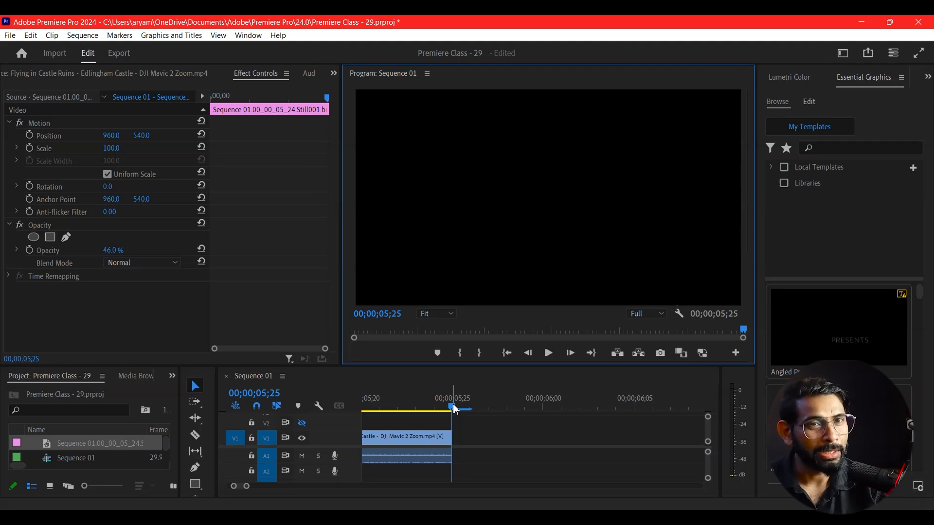
{"action": "left_click_drag", "start_coordinate": [455, 409], "coordinate": [334, 454]}
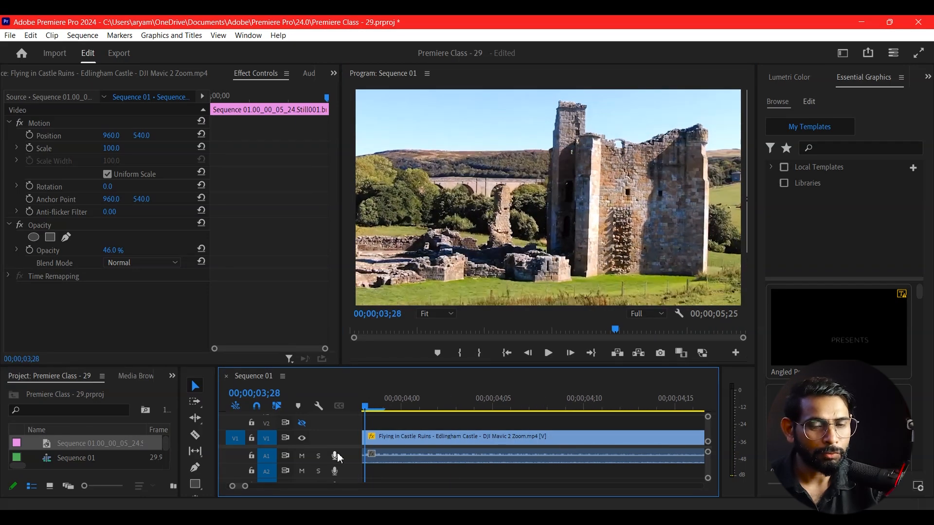
{"action": "left_click_drag", "start_coordinate": [361, 416], "coordinate": [92, 455]}
{"action": "key", "text": "minus"}
{"action": "key", "text": "minus"}
{"action": "key", "text": "minus"}
{"action": "key", "text": "minus"}
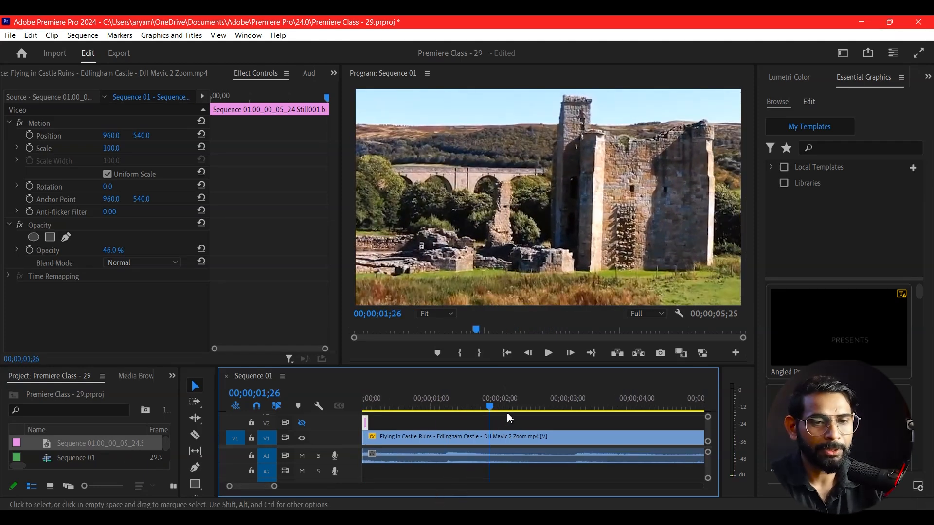
{"action": "left_click_drag", "start_coordinate": [426, 405], "coordinate": [211, 419]}
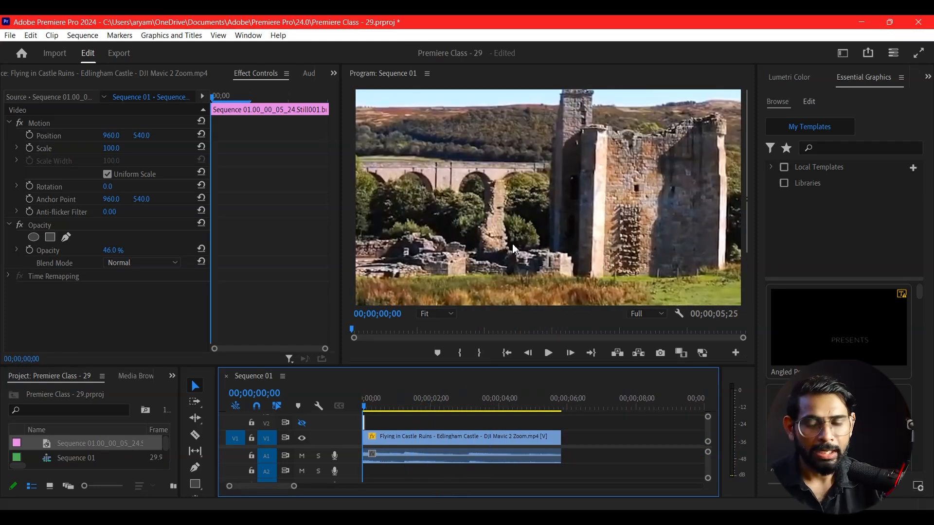
{"action": "key", "text": "ctrl+grave"}
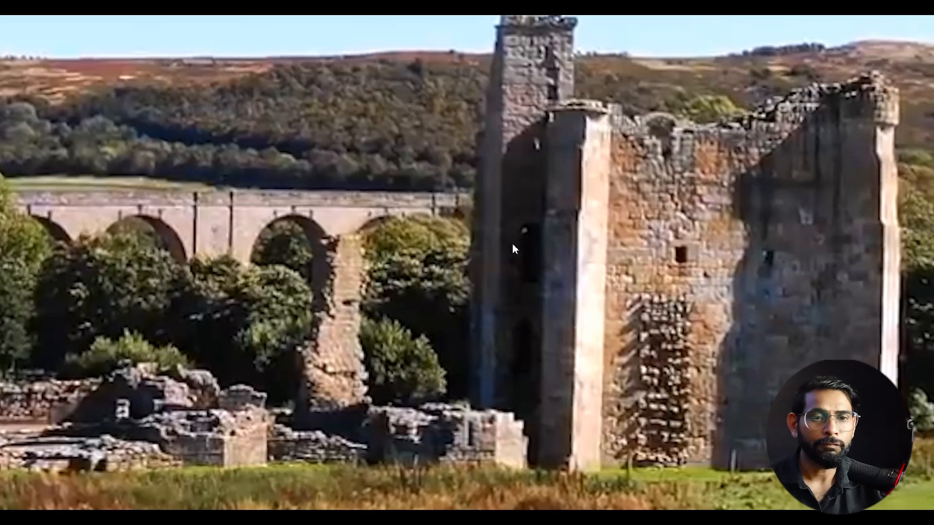